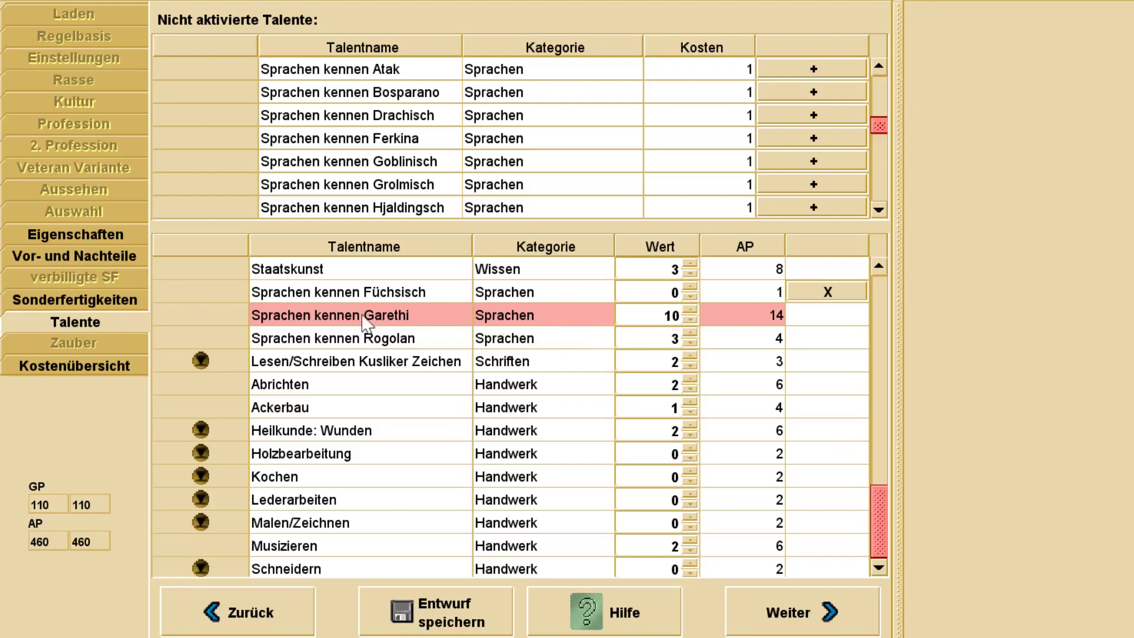
Recheck the new hero's attributes and talents, and complete the character creation from the cost overview.
click(109, 300)
click(100, 237)
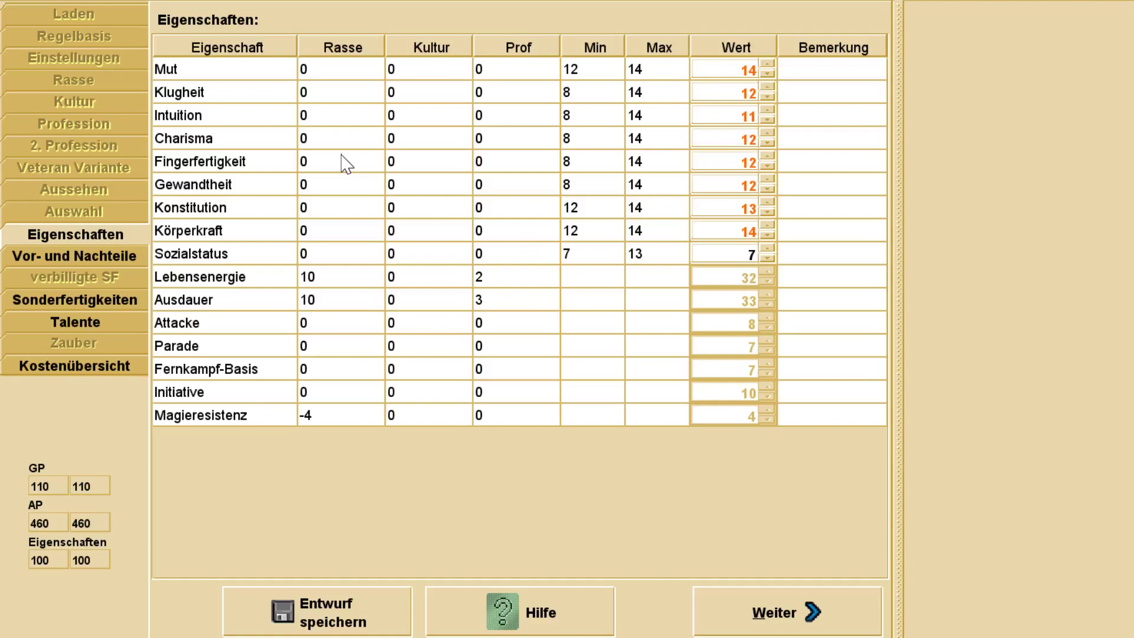
click(109, 310)
click(94, 237)
click(112, 324)
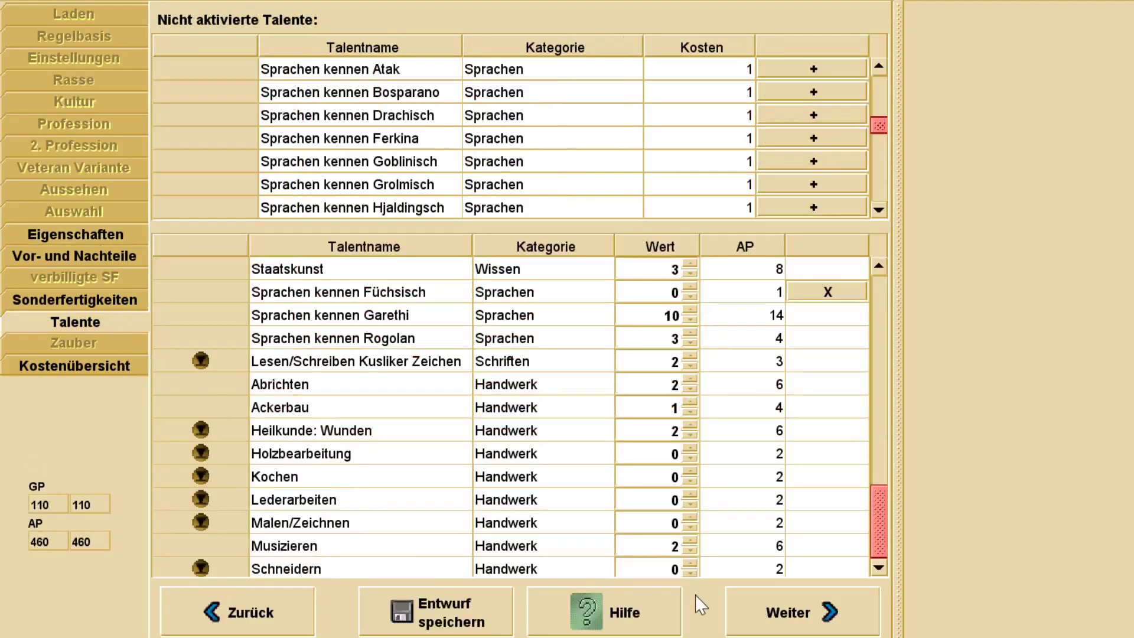
click(805, 614)
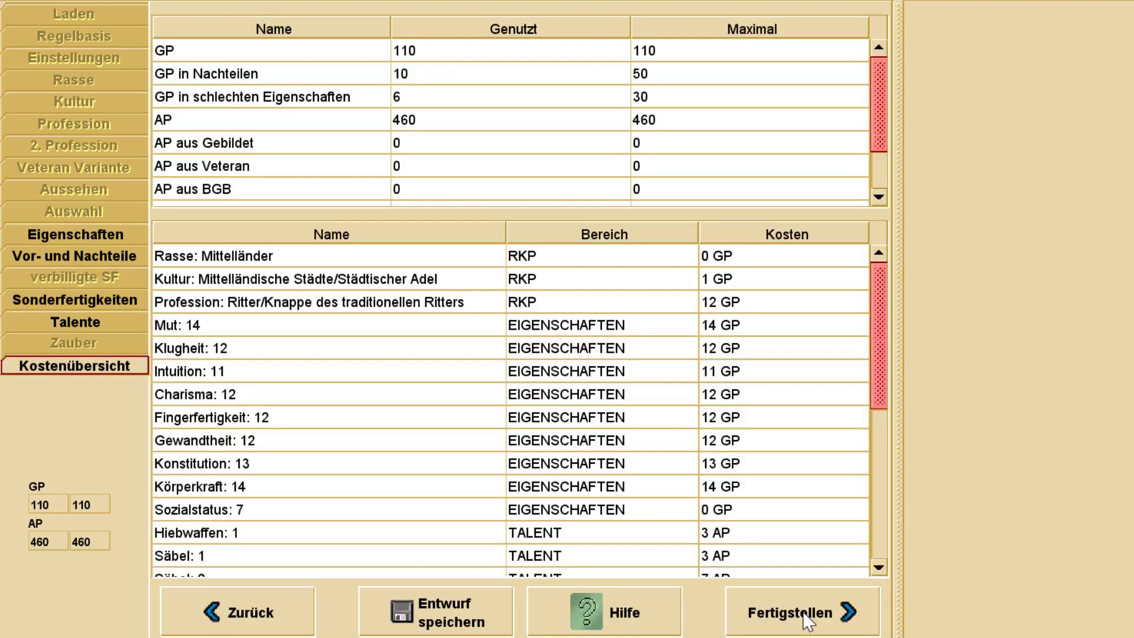
click(804, 613)
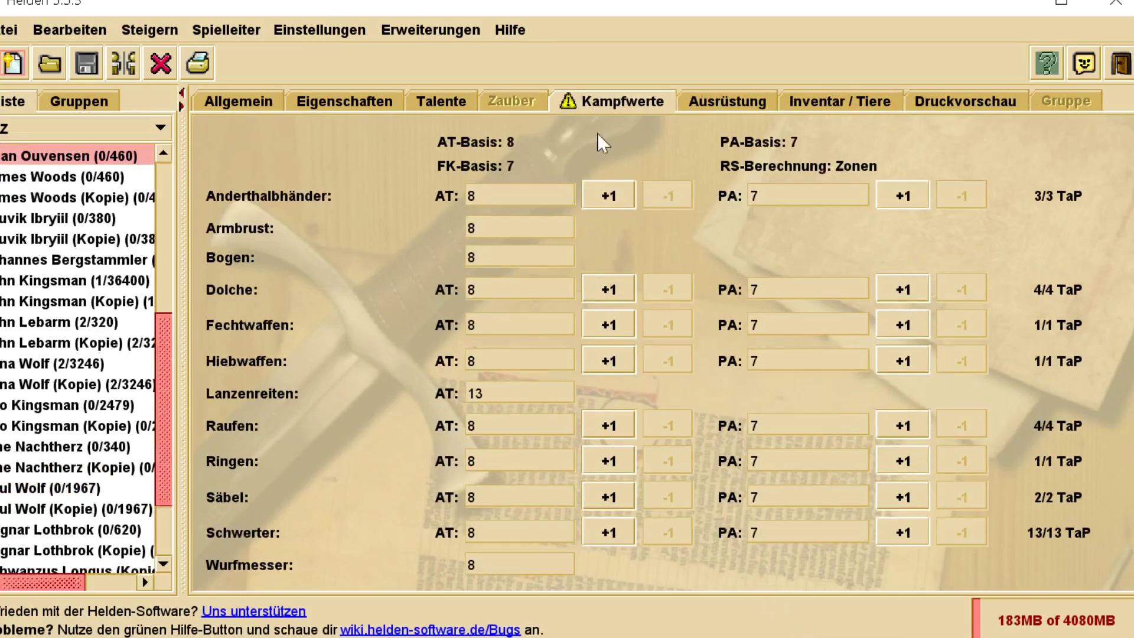
Distribute the Anderthalbhänder talent points so that attack is 9 and parry is 9.
click(607, 195)
click(901, 196)
click(898, 196)
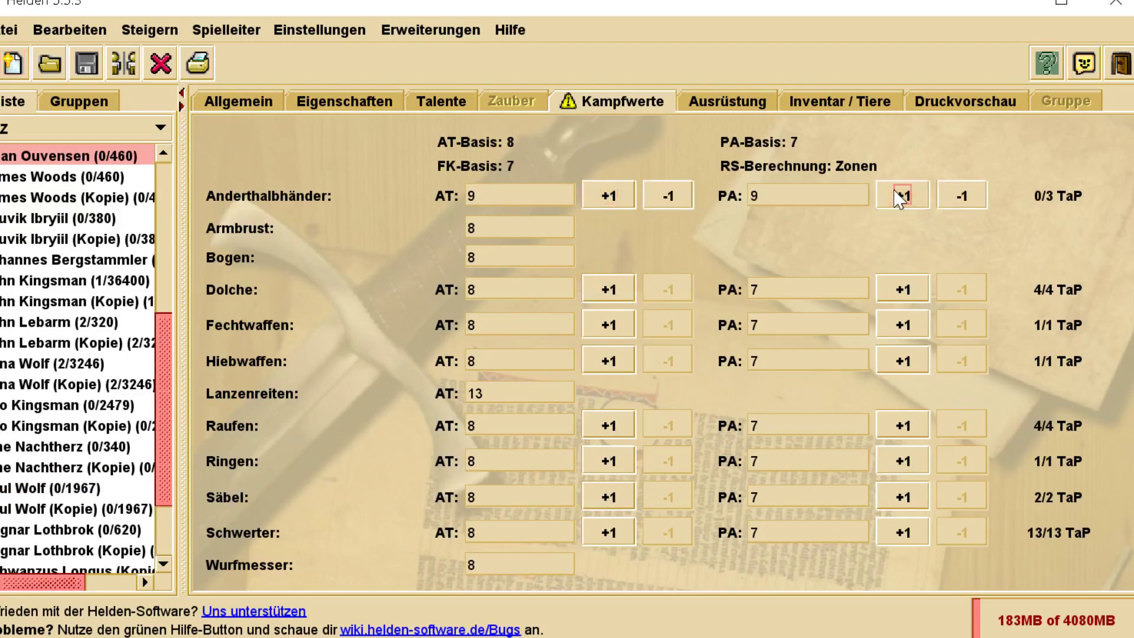
Distribute the talent points for Dolche to AT 10 and PA 9, and raise AT to 9 for Fechtwaffen and Hiebwaffen.
click(599, 295)
click(902, 289)
click(902, 288)
click(608, 286)
click(619, 327)
click(606, 364)
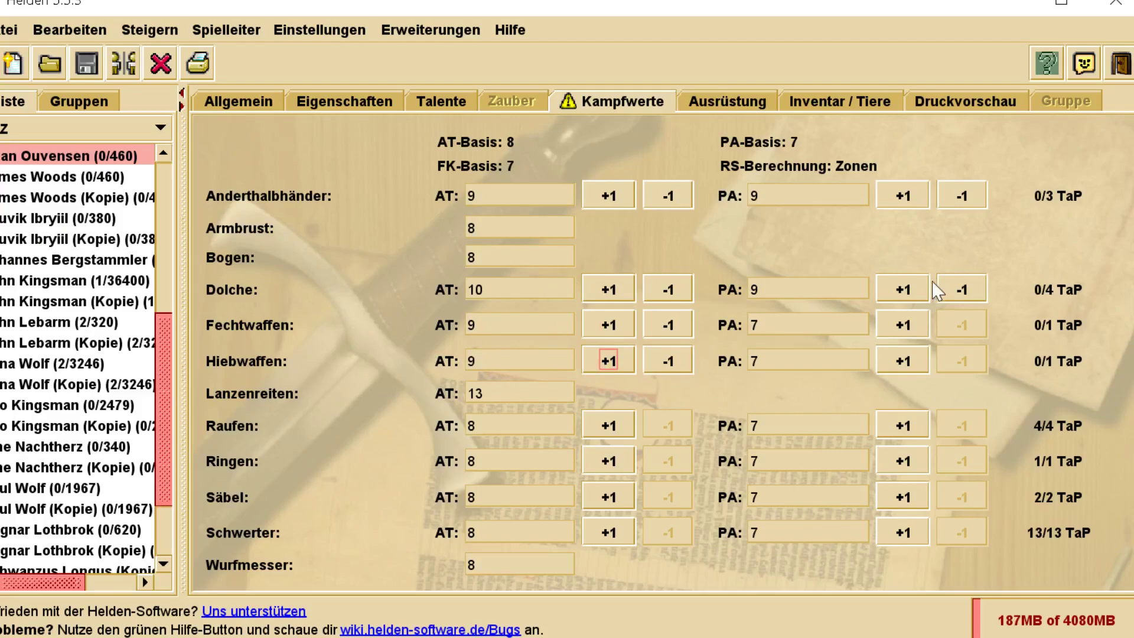
Distribute the Raufen talent points to AT 10 and PA 9.
click(623, 426)
click(902, 433)
click(902, 433)
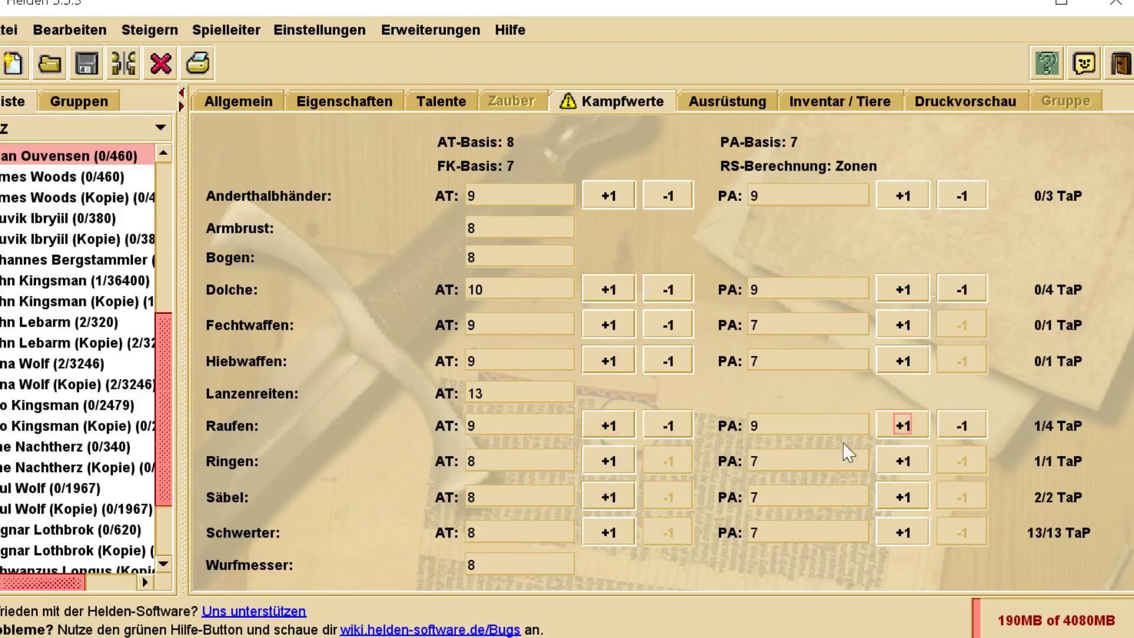
click(610, 426)
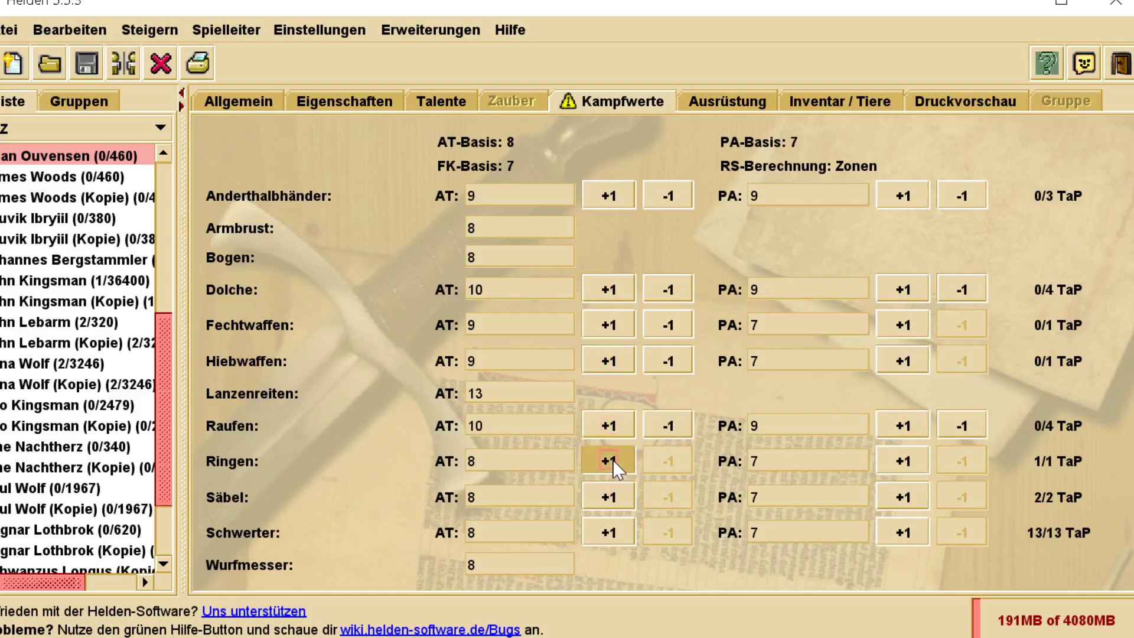
Raise the Ringen parry to 8 and distribute the Säbel points to AT 9 and PA 8.
click(901, 461)
click(608, 496)
click(919, 502)
Distribute all Schwerter talent points evenly to reach AT 14 and PA 14.
click(608, 533)
click(919, 535)
click(919, 535)
click(903, 532)
click(903, 532)
click(609, 533)
click(609, 533)
click(609, 532)
click(609, 533)
click(609, 533)
click(907, 532)
click(906, 533)
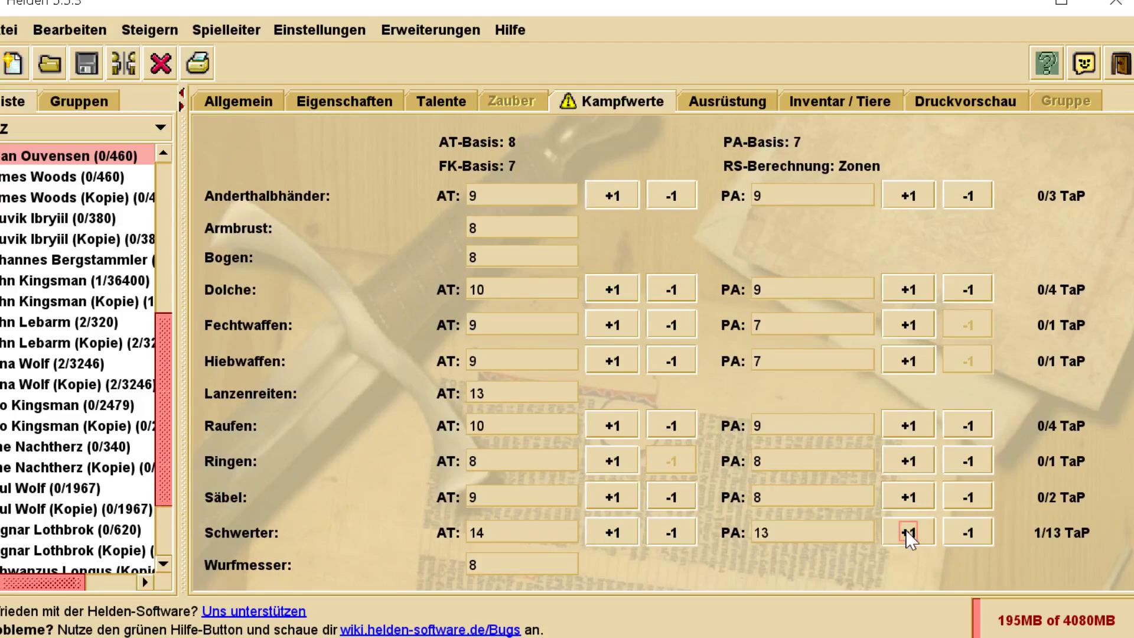
click(906, 532)
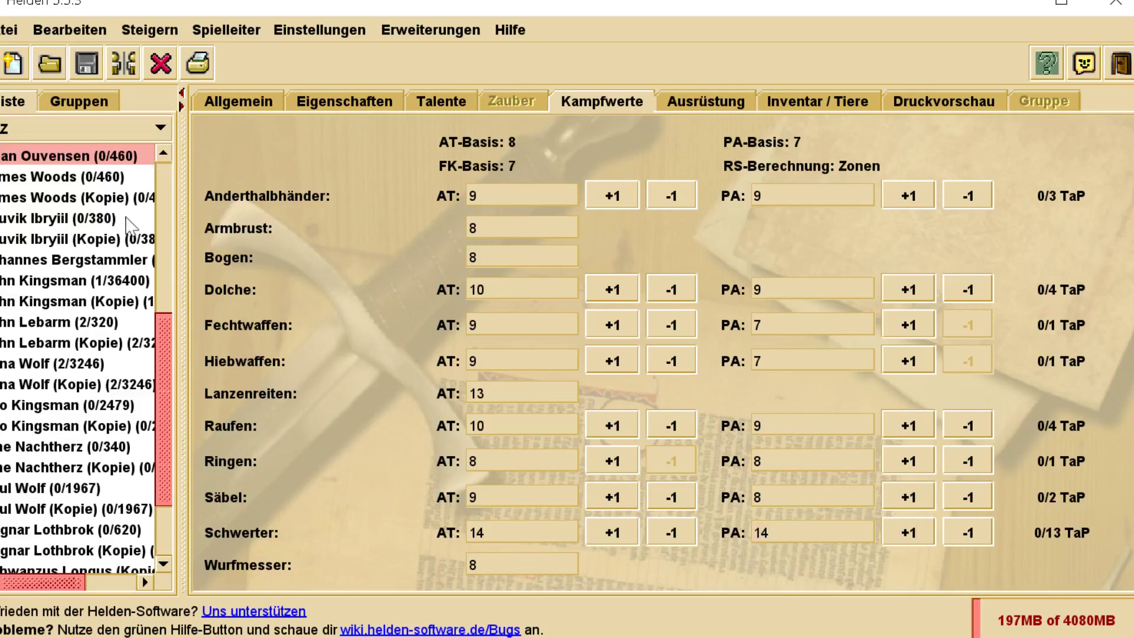
Save the heroes with the completed combat values.
click(82, 70)
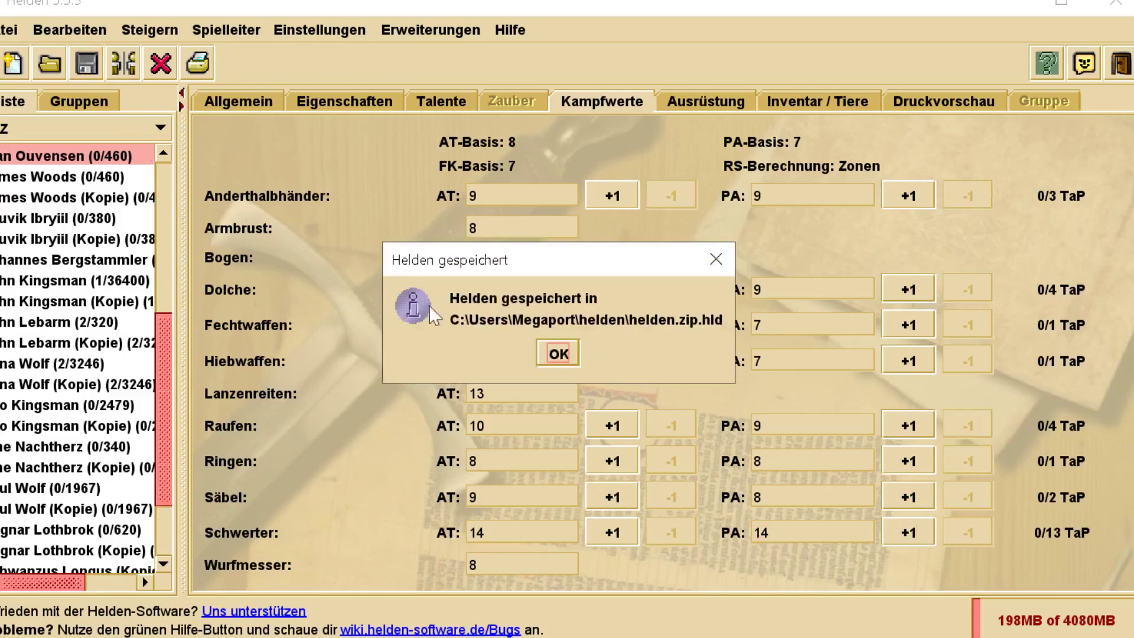
click(578, 356)
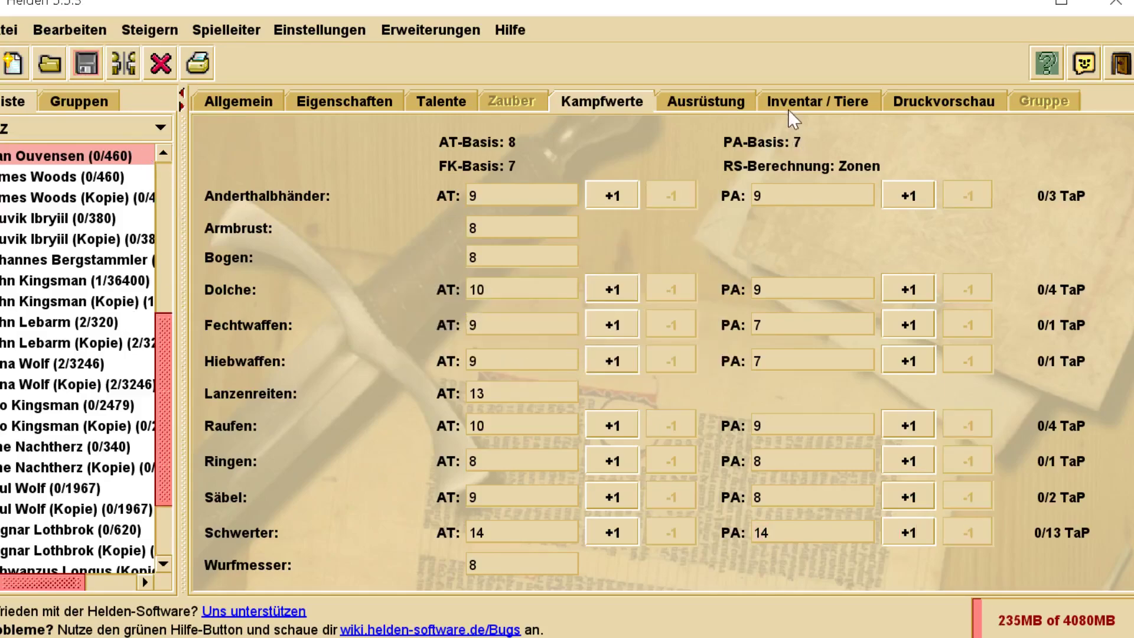
Review page 1 of the hero's KompaktbogenN print preview, from the attributes down to the talent lists.
click(944, 101)
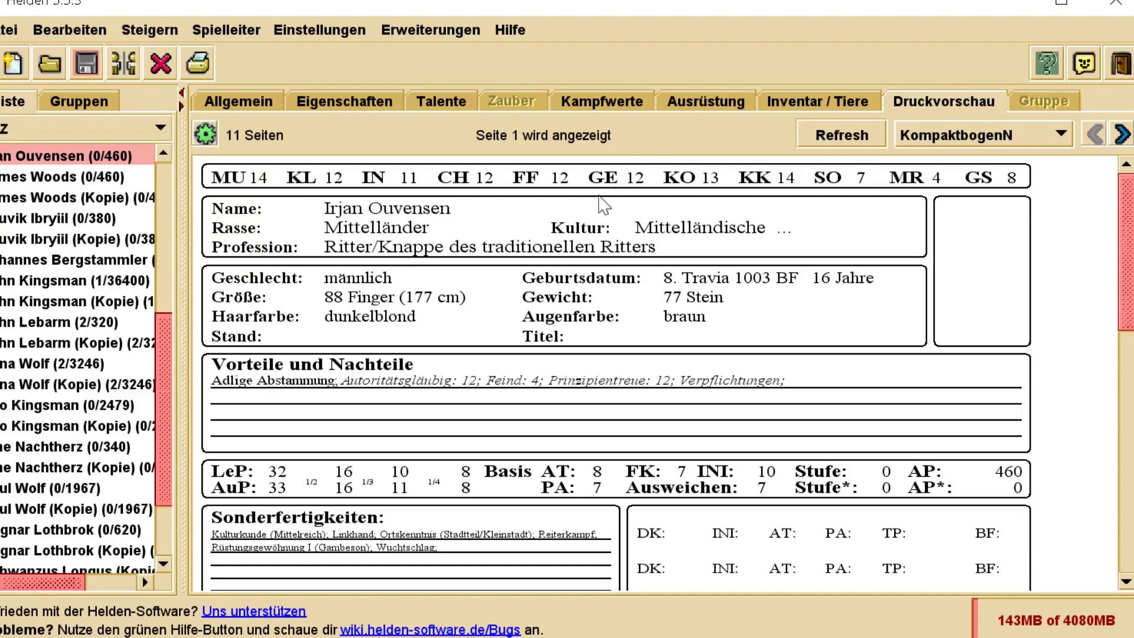
scroll(716, 319, down, 3)
scroll(716, 319, up, 3)
scroll(810, 412, down, 14)
scroll(646, 486, down, 2)
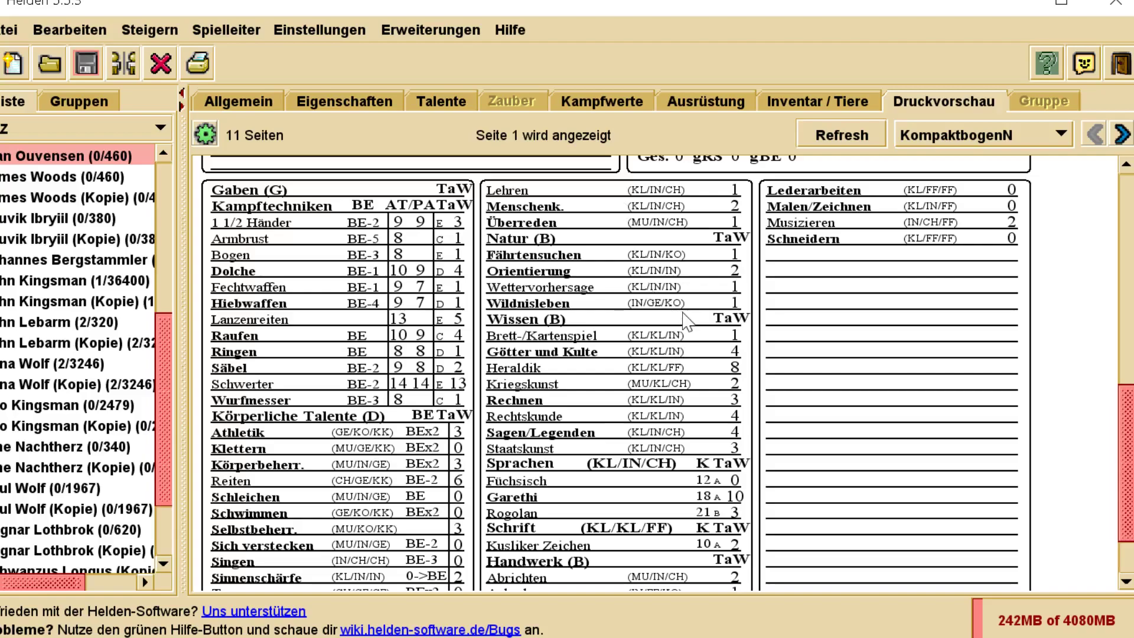
scroll(685, 322, down, 3)
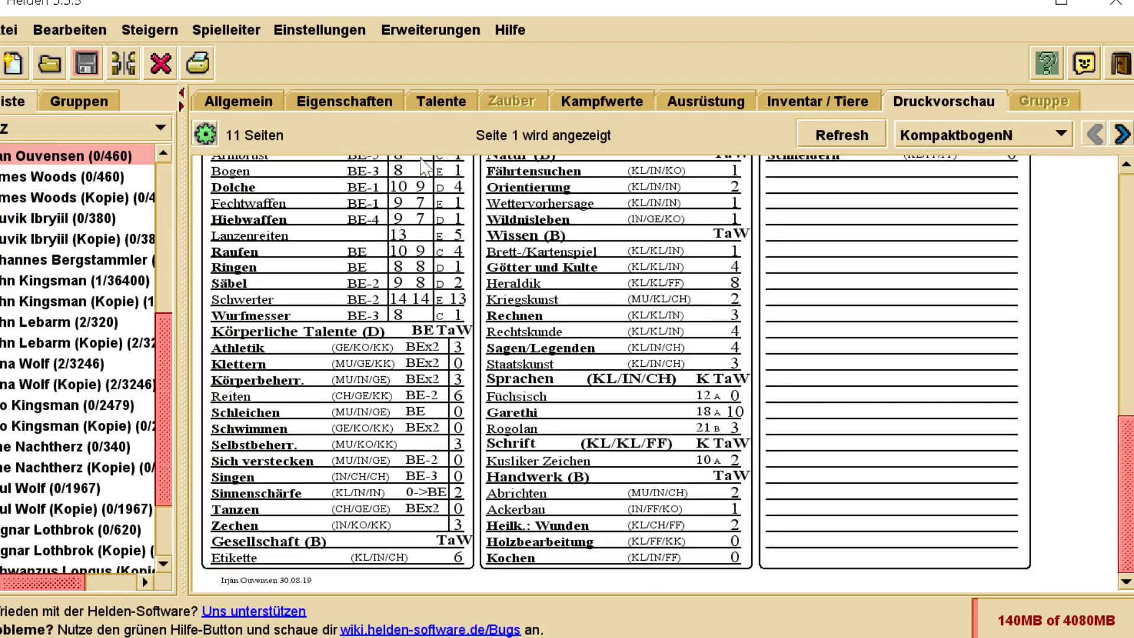
Examine the hero's attributes and their raise costs alongside the combat talents from Anderthalbhänder to Dolche.
click(251, 106)
click(314, 108)
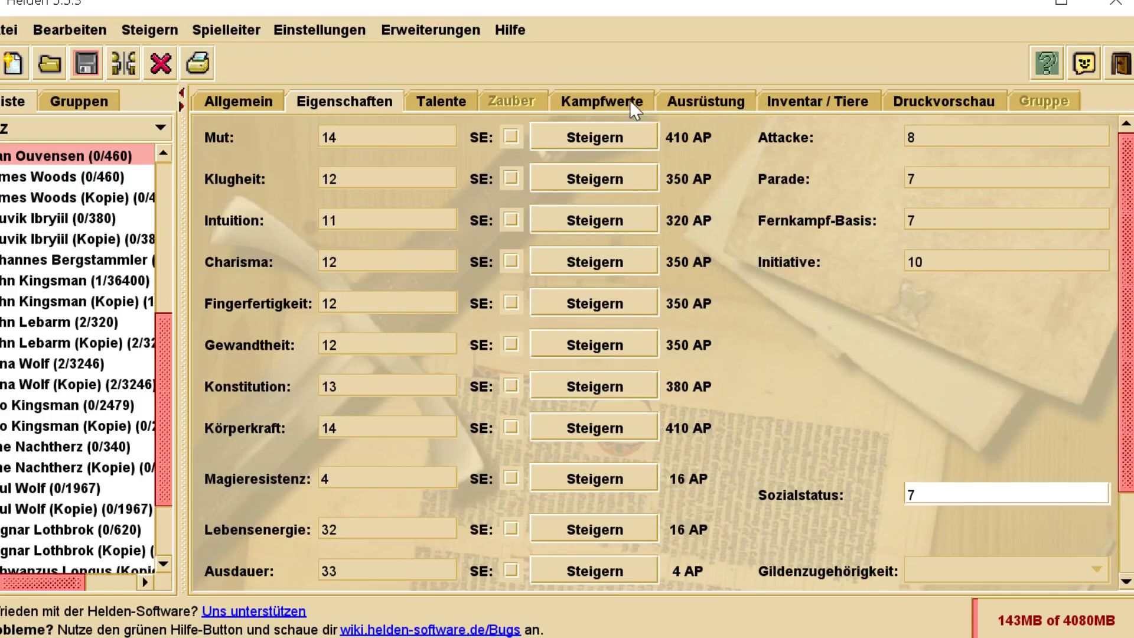
click(456, 105)
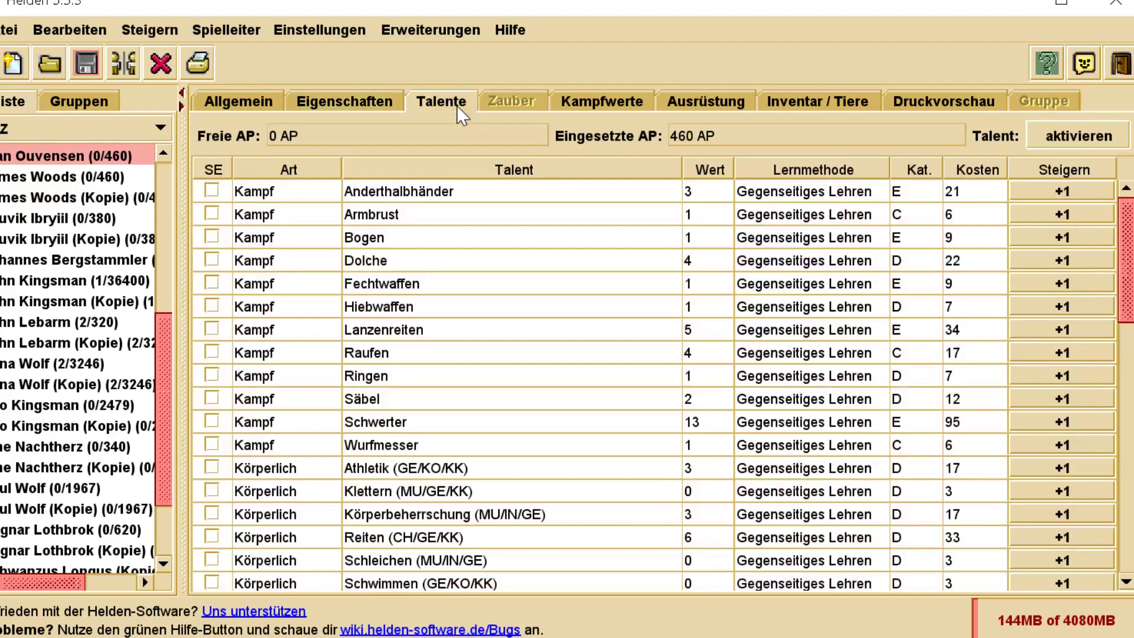
click(688, 260)
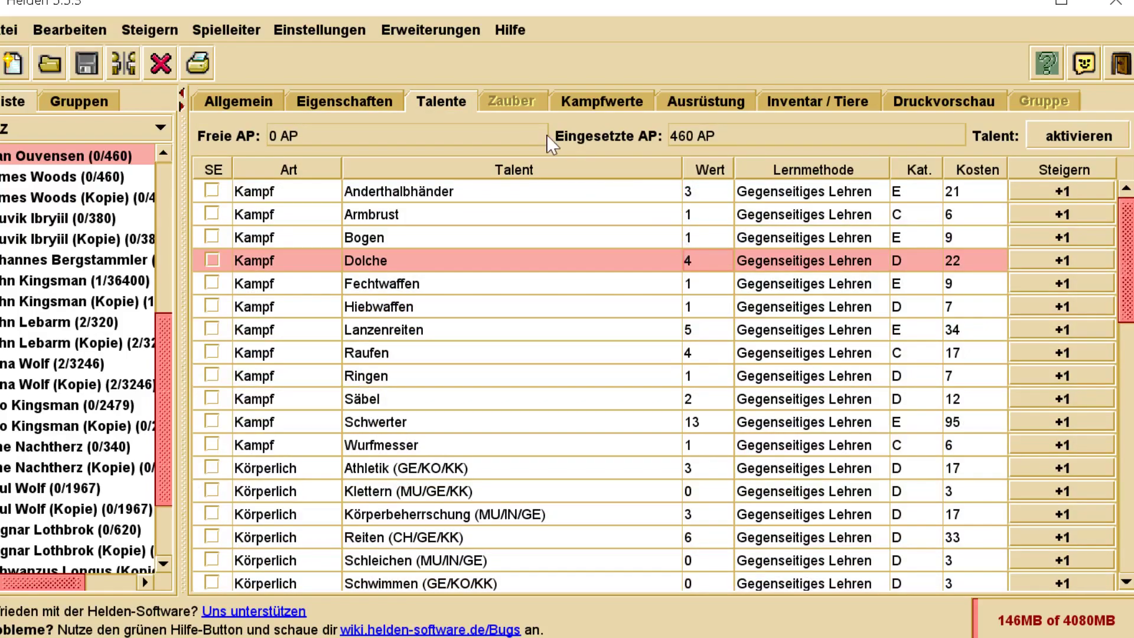
click(332, 105)
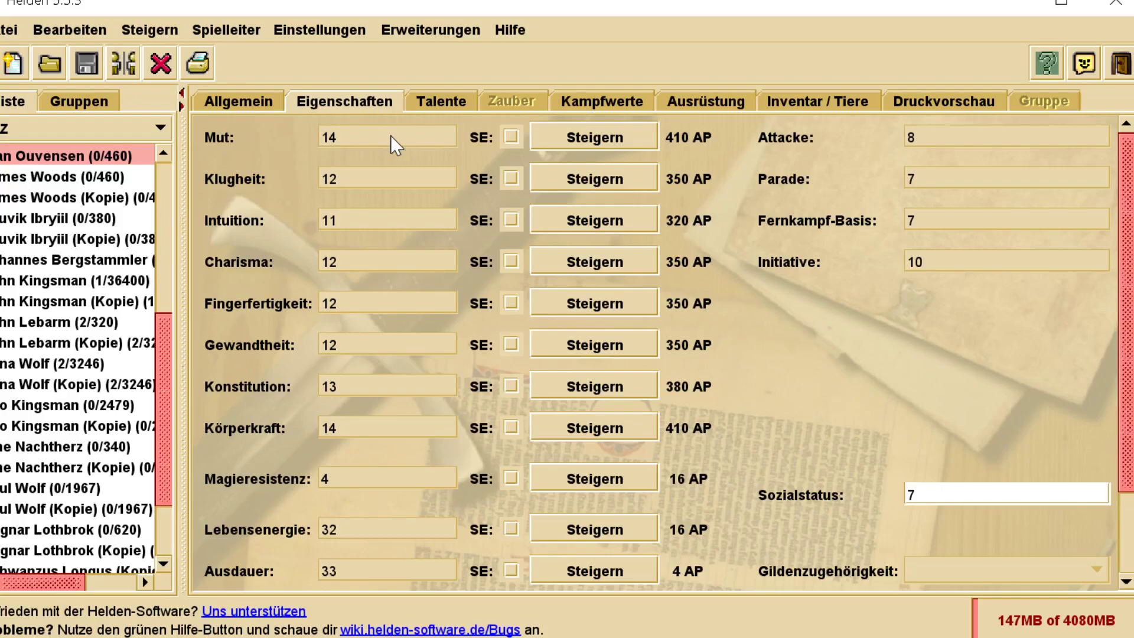
click(449, 102)
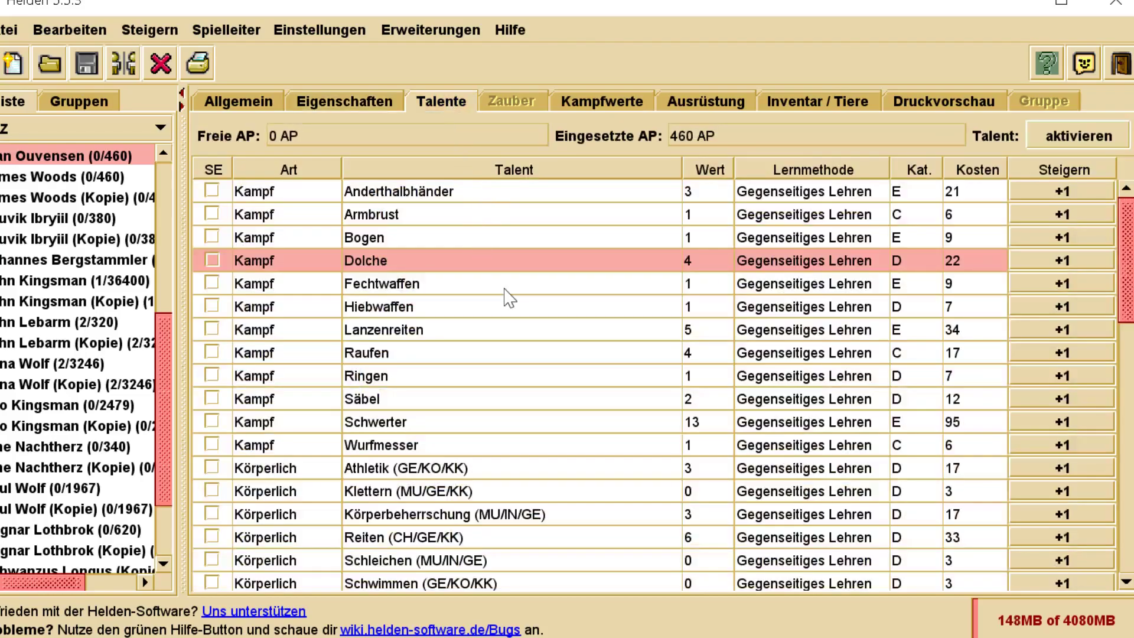
click(478, 248)
click(466, 220)
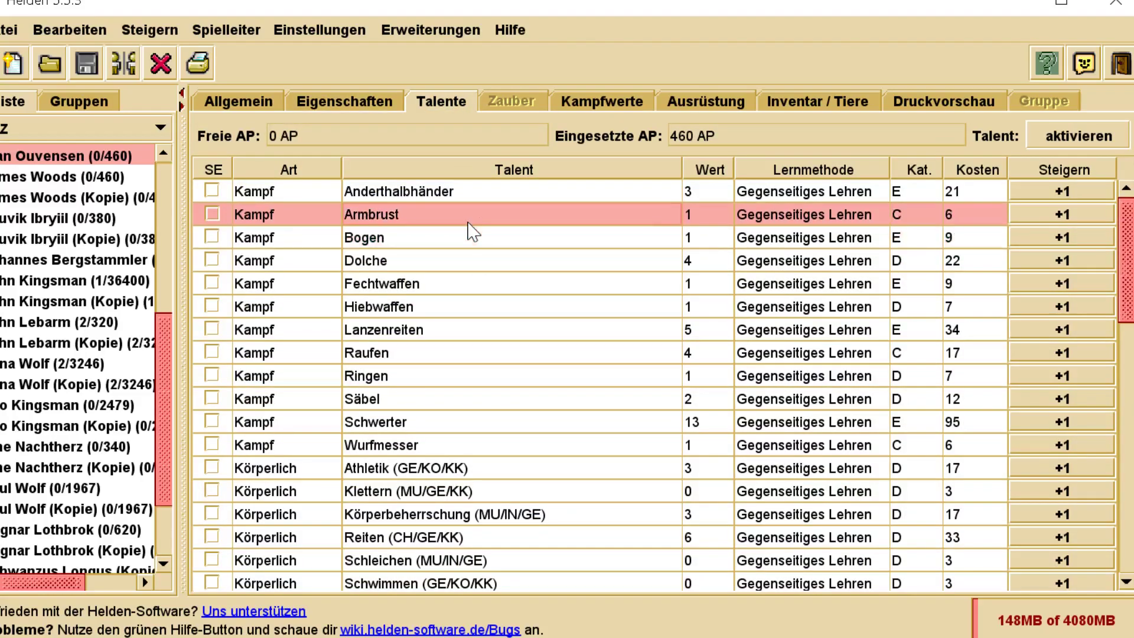
click(475, 194)
click(463, 236)
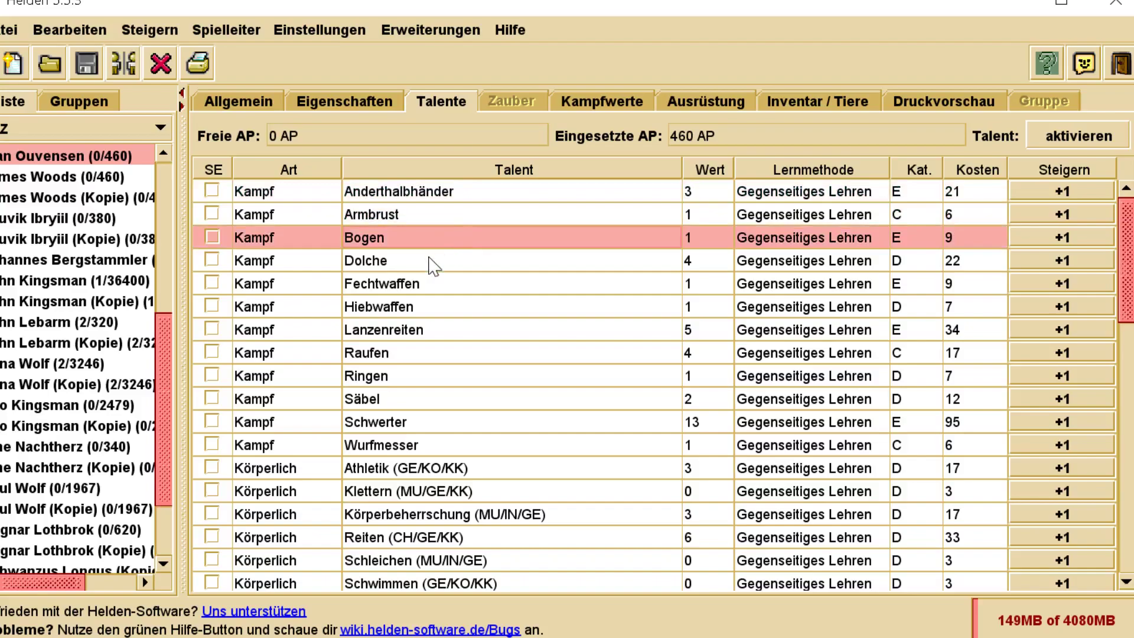
click(430, 263)
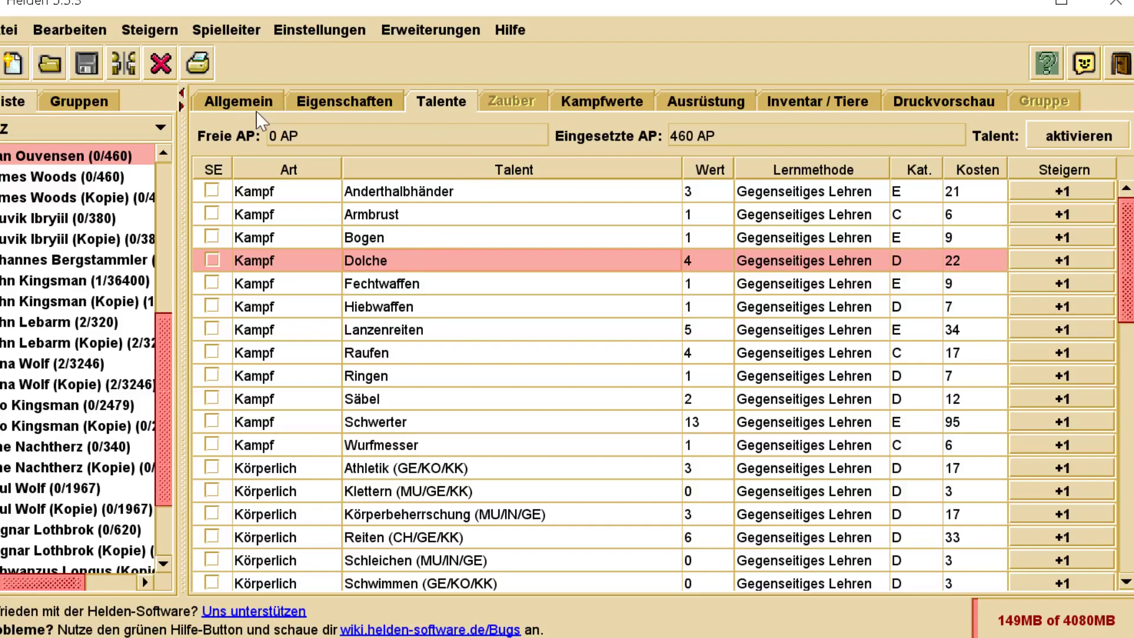
Look through the complete attribute page including the energies, and the whole talent list down to the Handwerk entries.
click(320, 106)
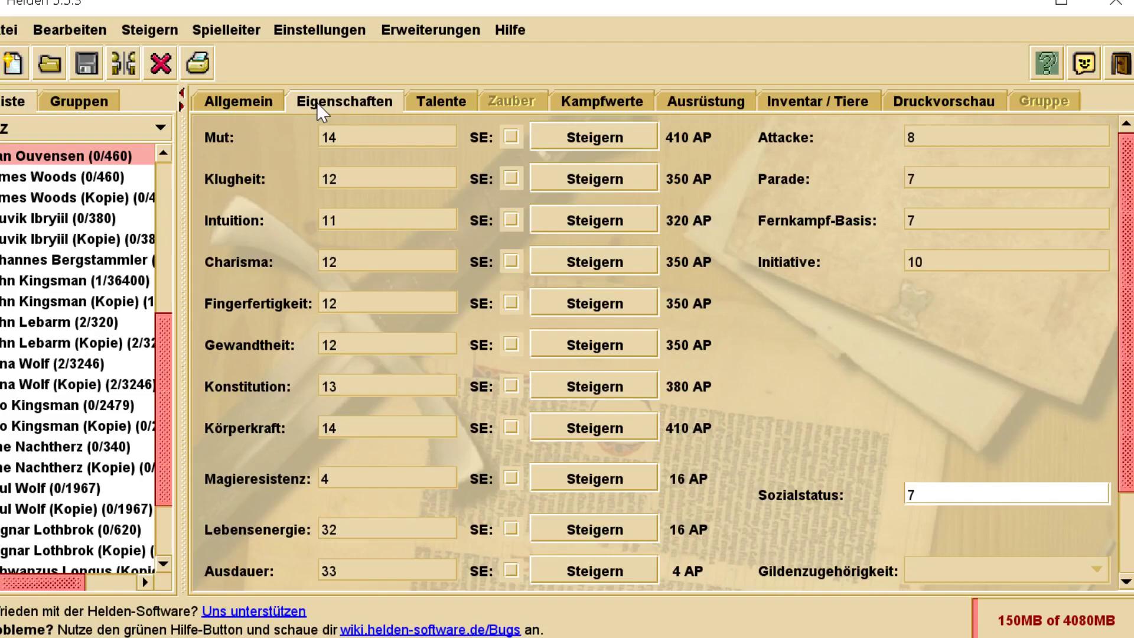
scroll(506, 362, down, 3)
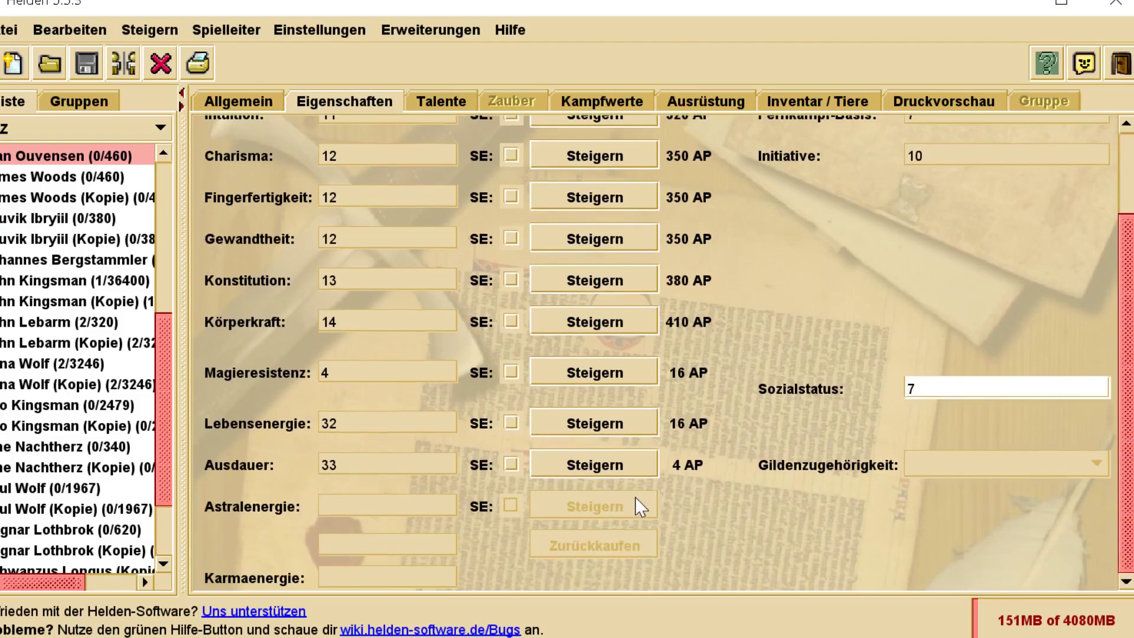
scroll(639, 507, up, 2)
scroll(641, 502, up, 1)
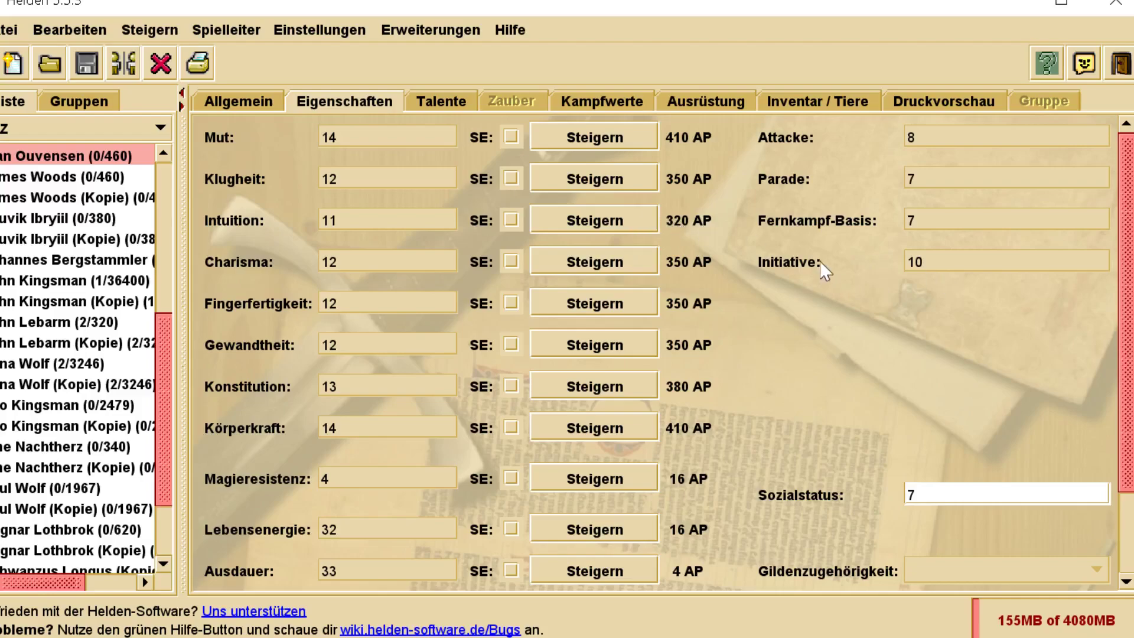
click(448, 104)
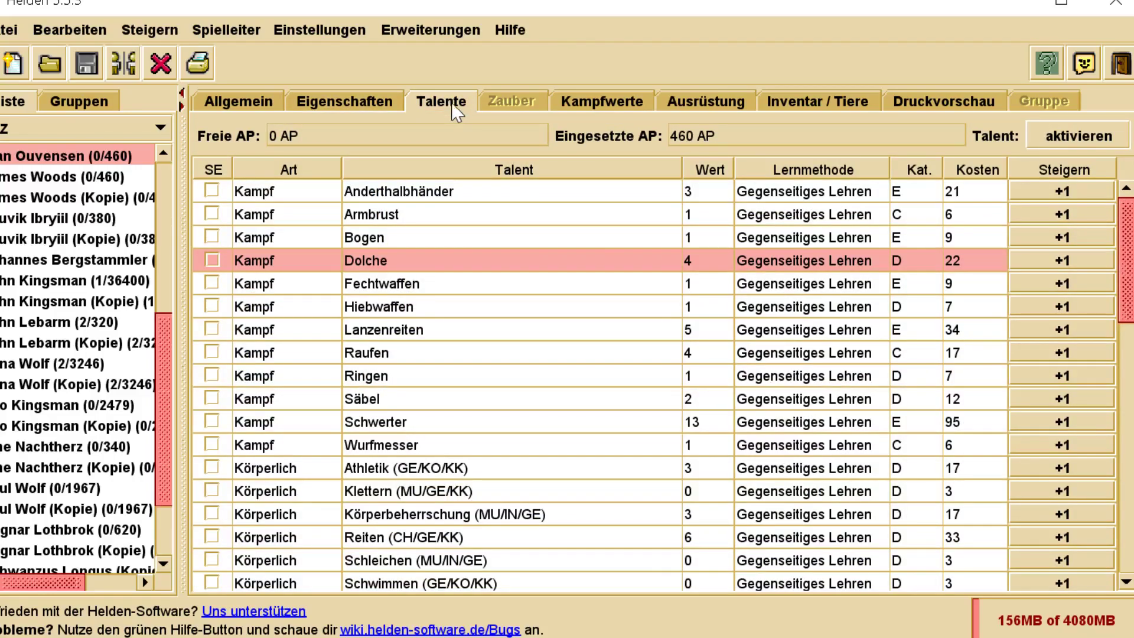
scroll(629, 410, down, 6)
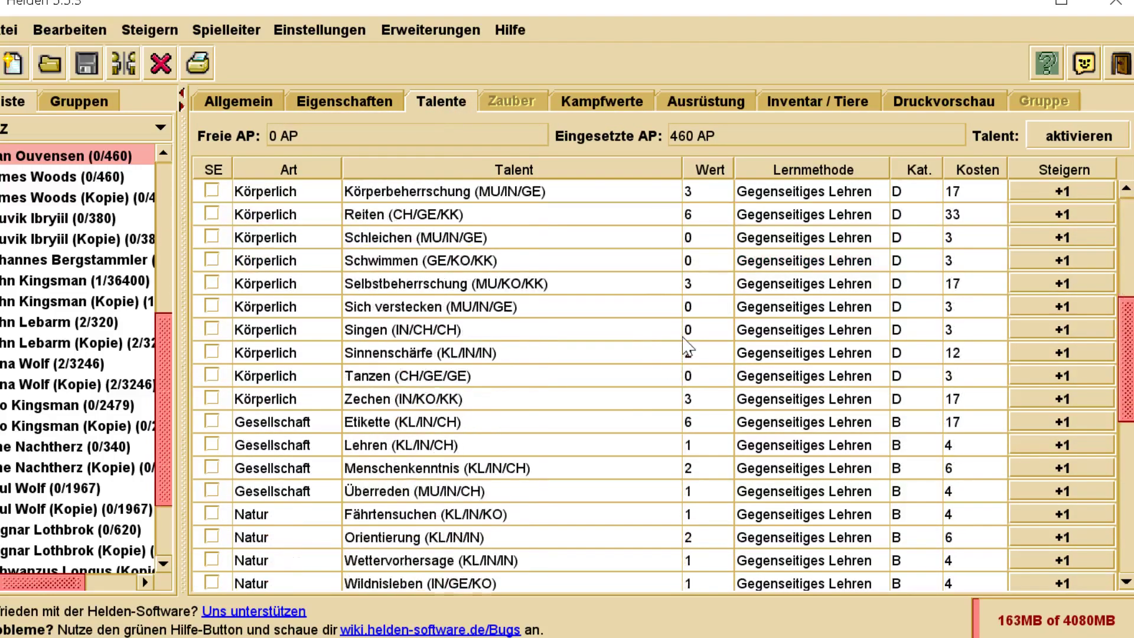
scroll(673, 342, down, 6)
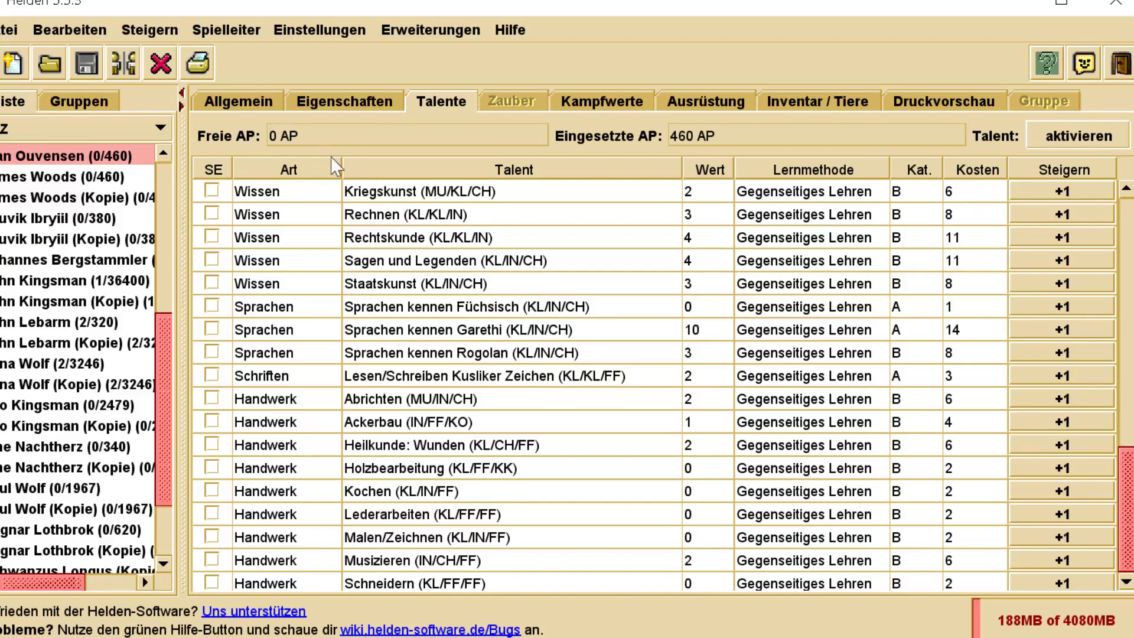
scroll(600, 255, down, 1)
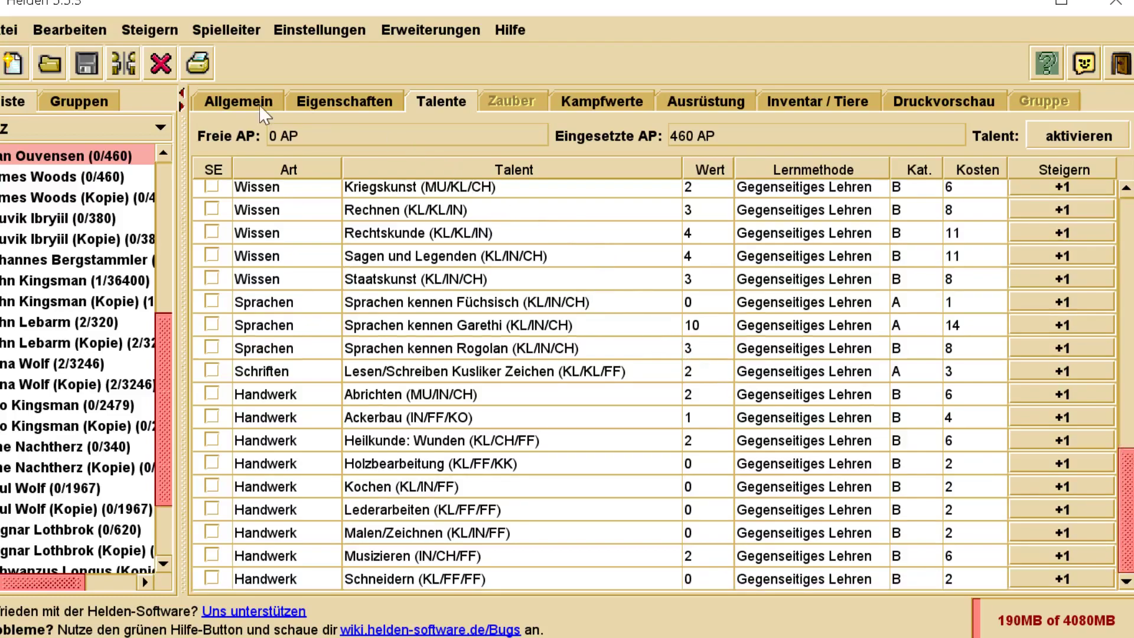
Compare the hero's attributes and base values with the talents and the distributed combat values.
click(301, 105)
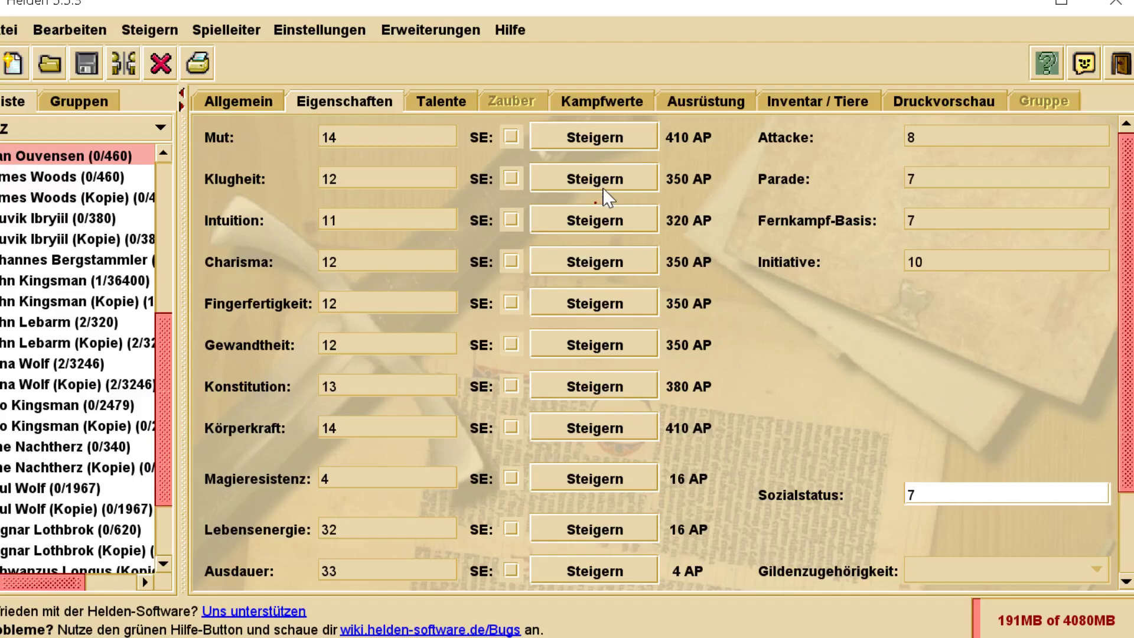
click(572, 107)
click(441, 101)
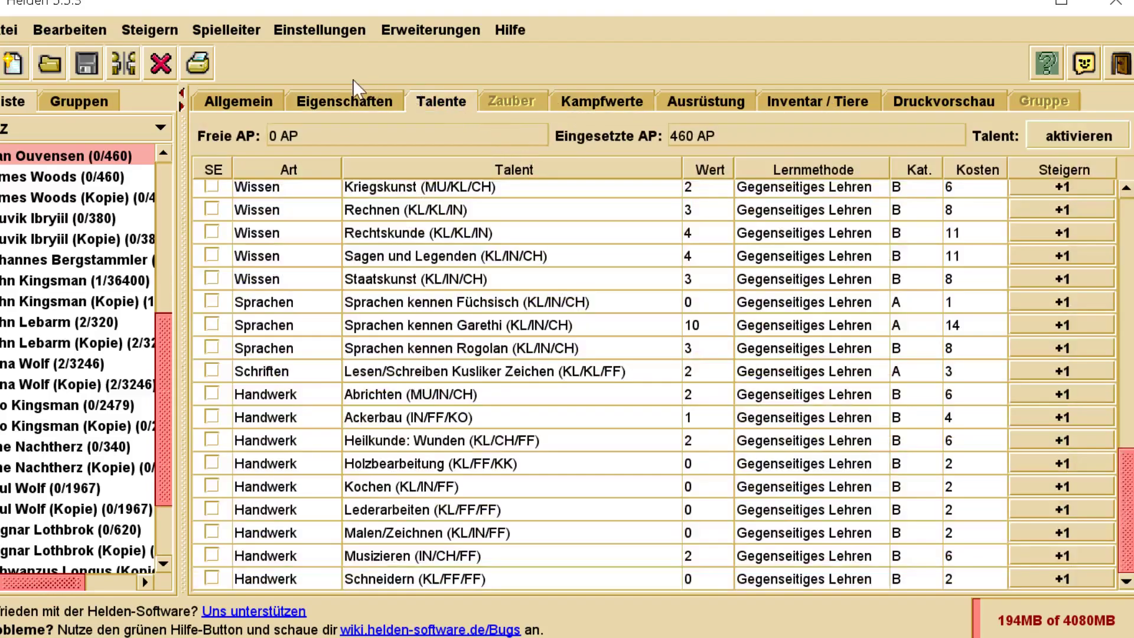
click(346, 103)
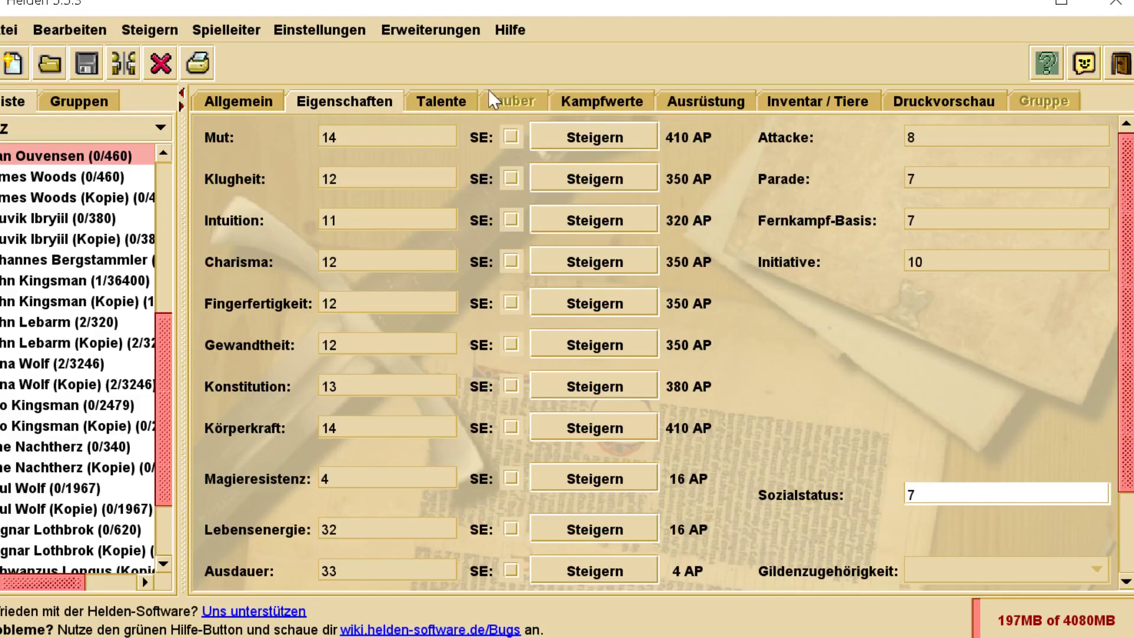
click(625, 109)
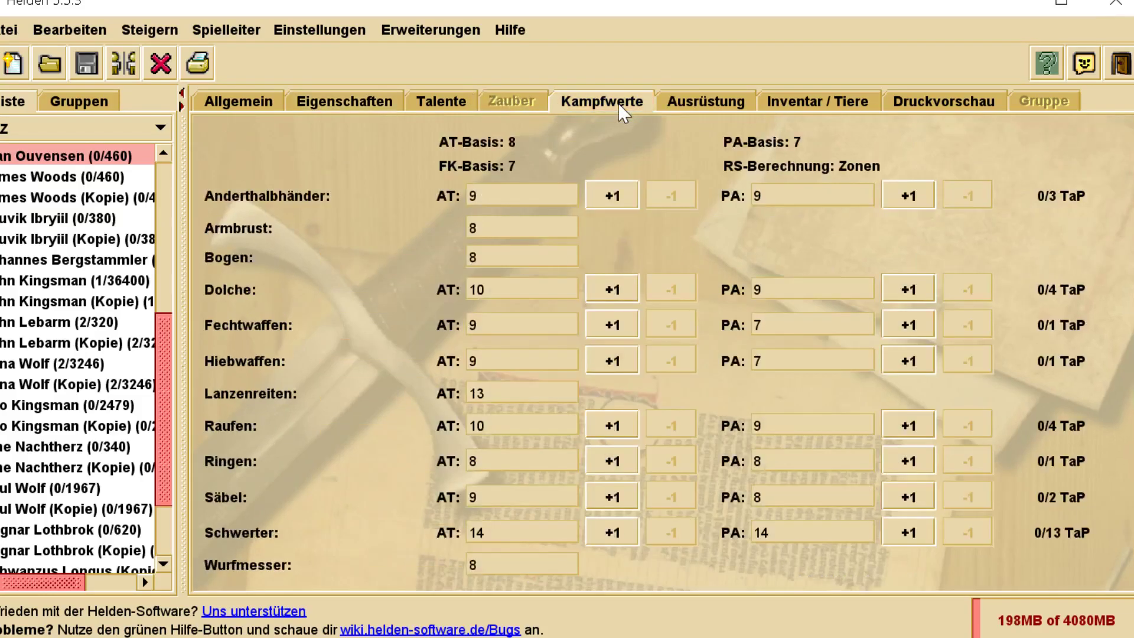
click(365, 104)
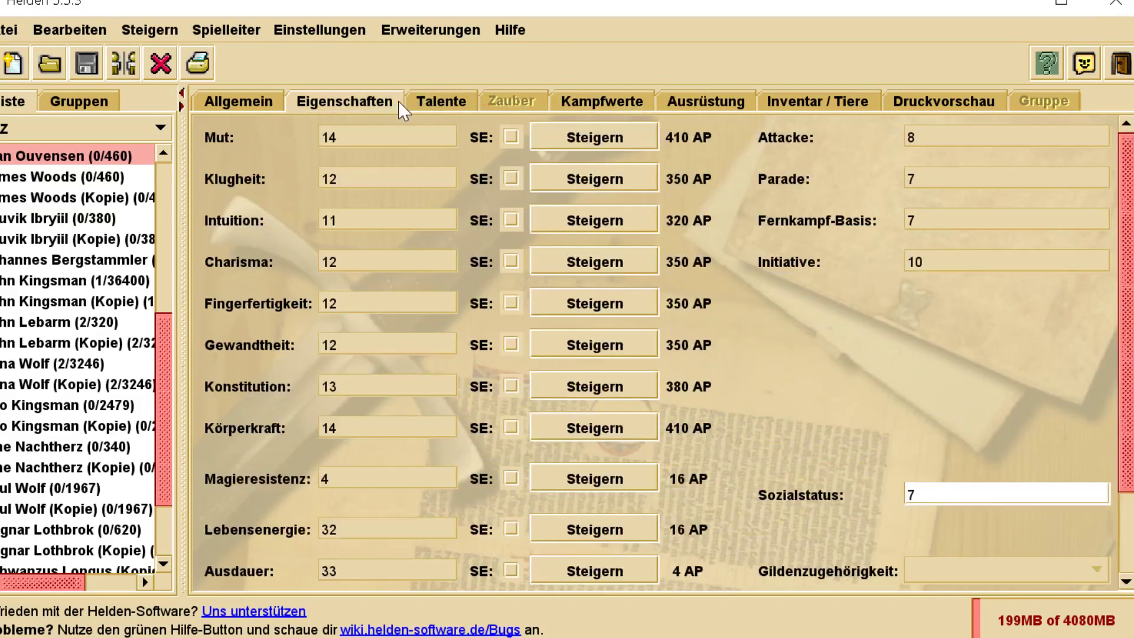